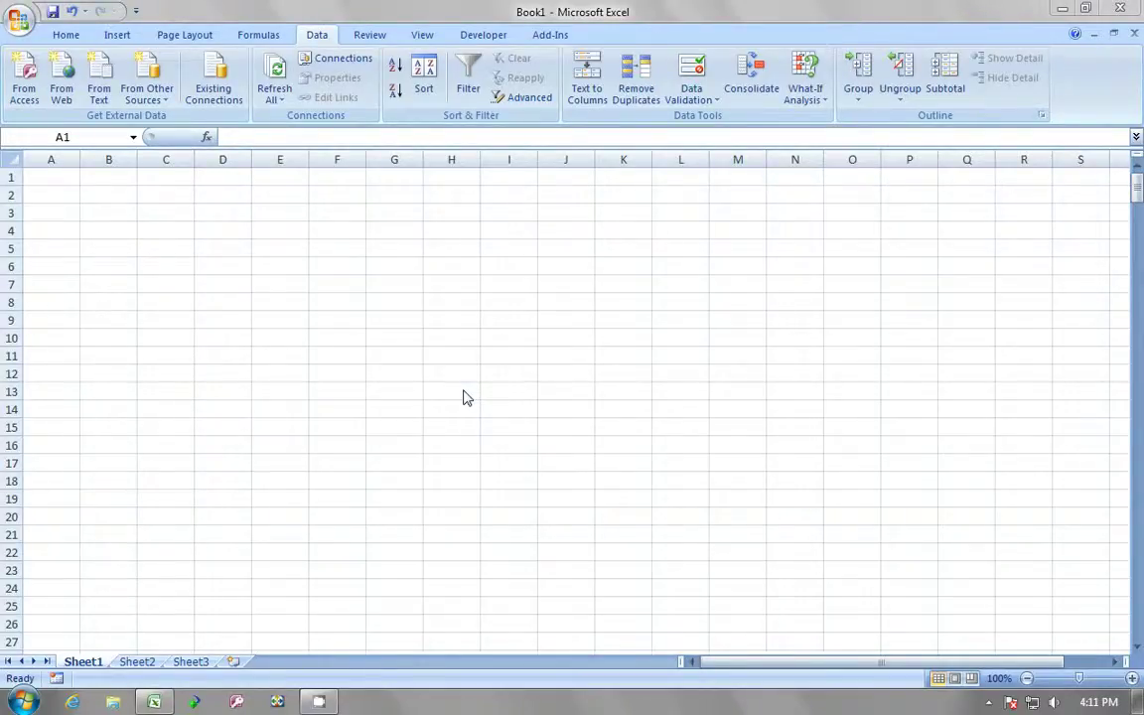
- Launch the 32bit ODBC Administrator from the Start menu's ODBC program folder
left_click(26, 702)
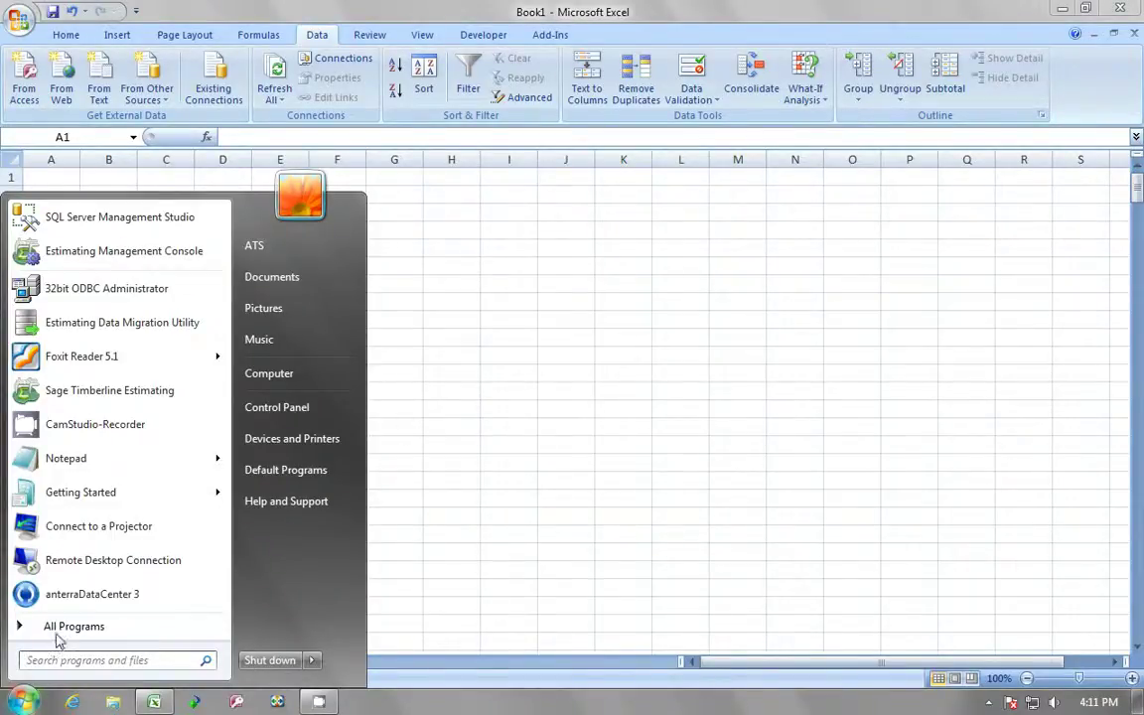
left_click(58, 636)
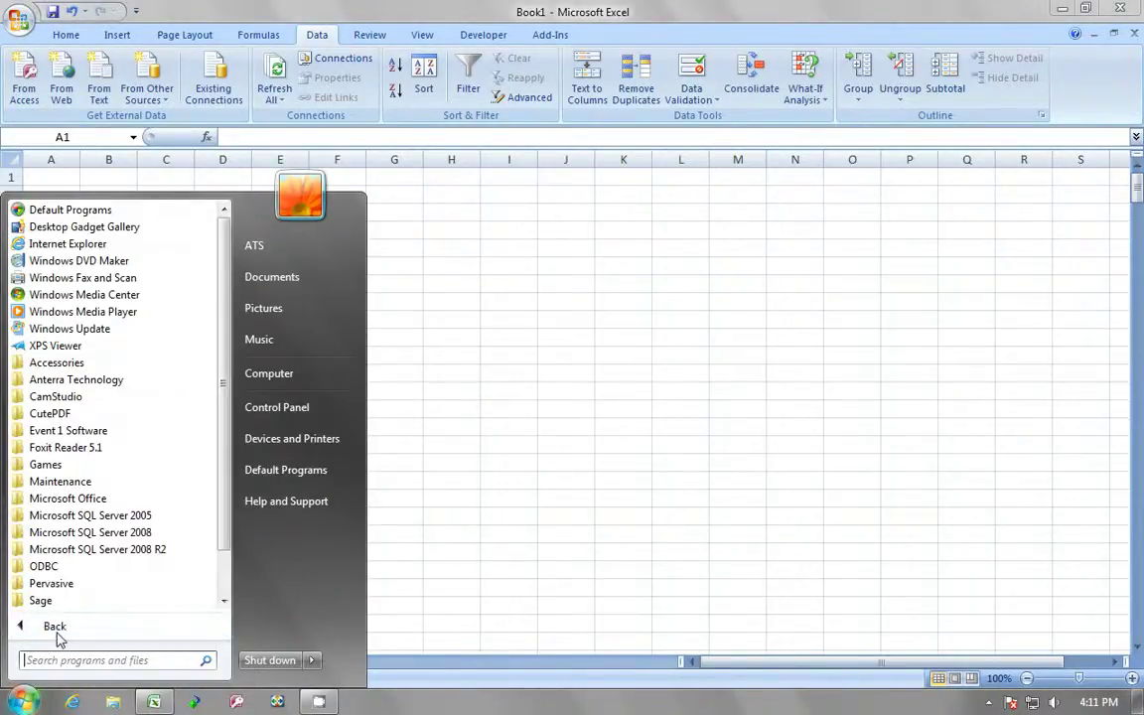
left_click(38, 567)
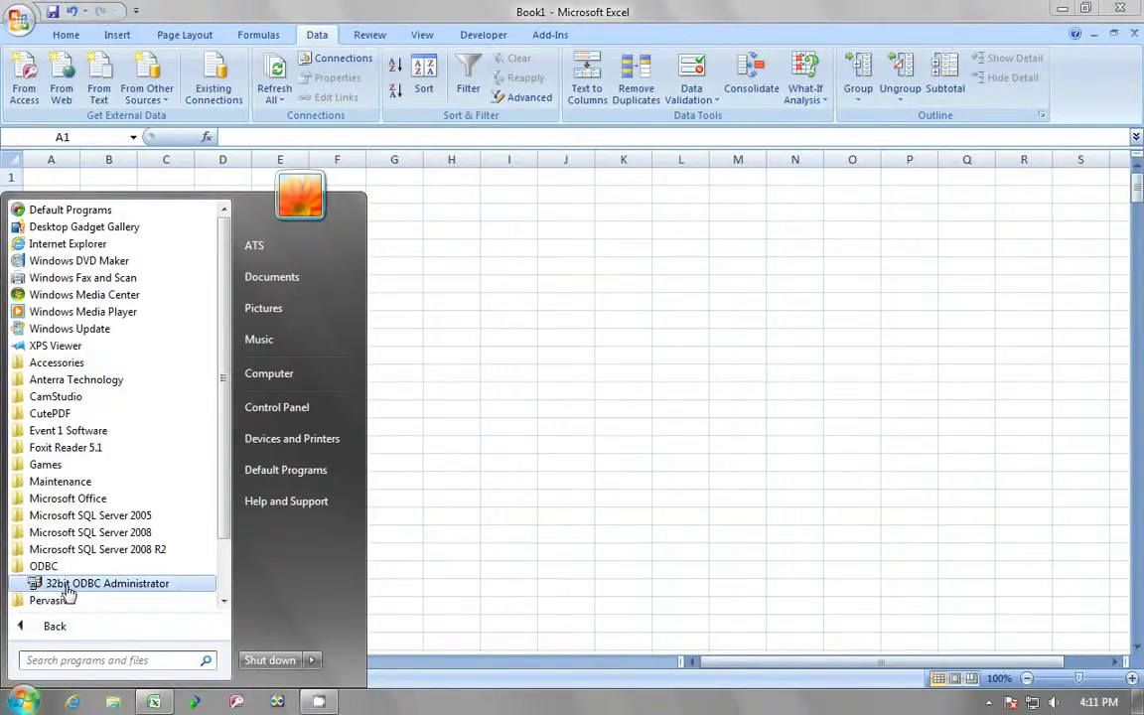
left_click(68, 586)
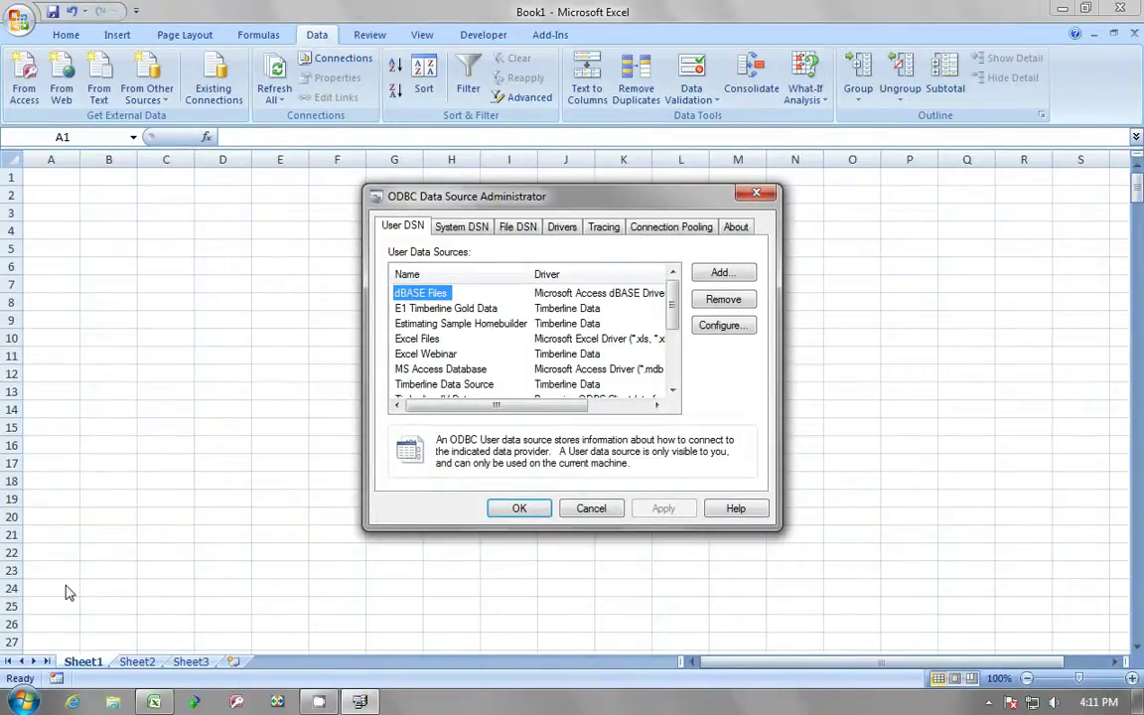
- Point Timberline Data Source at the Timberline Construction folder, save, and close the administrator
left_click(457, 386)
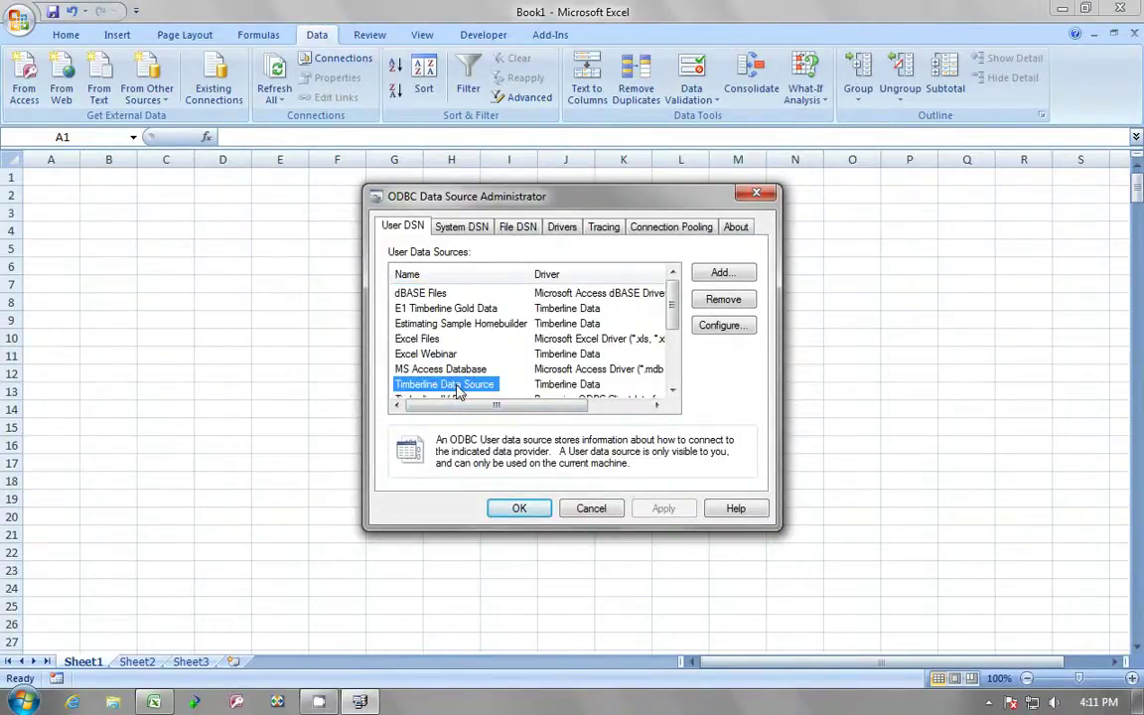
left_click(723, 328)
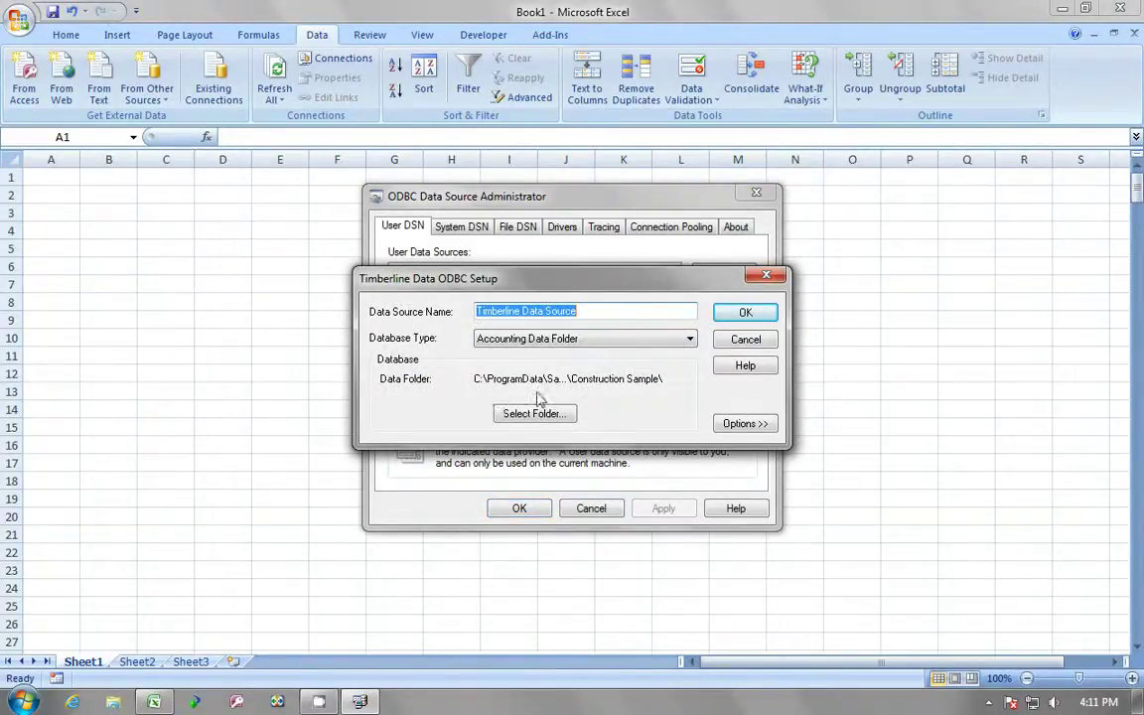
left_click(524, 419)
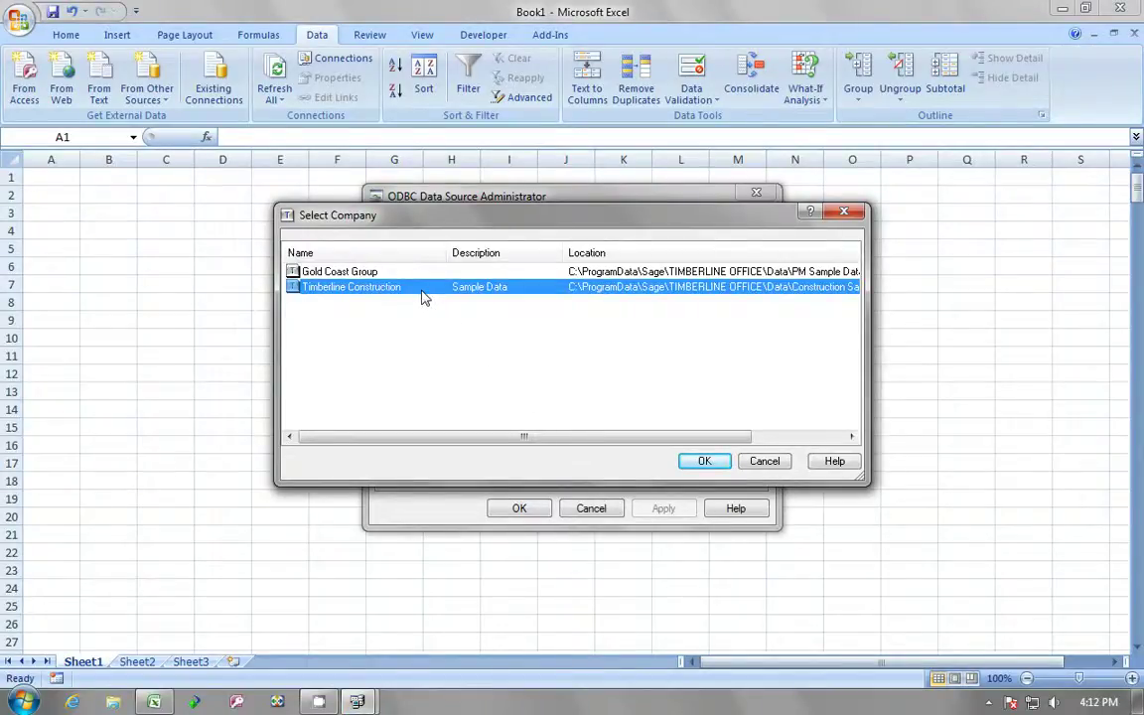
left_click(688, 465)
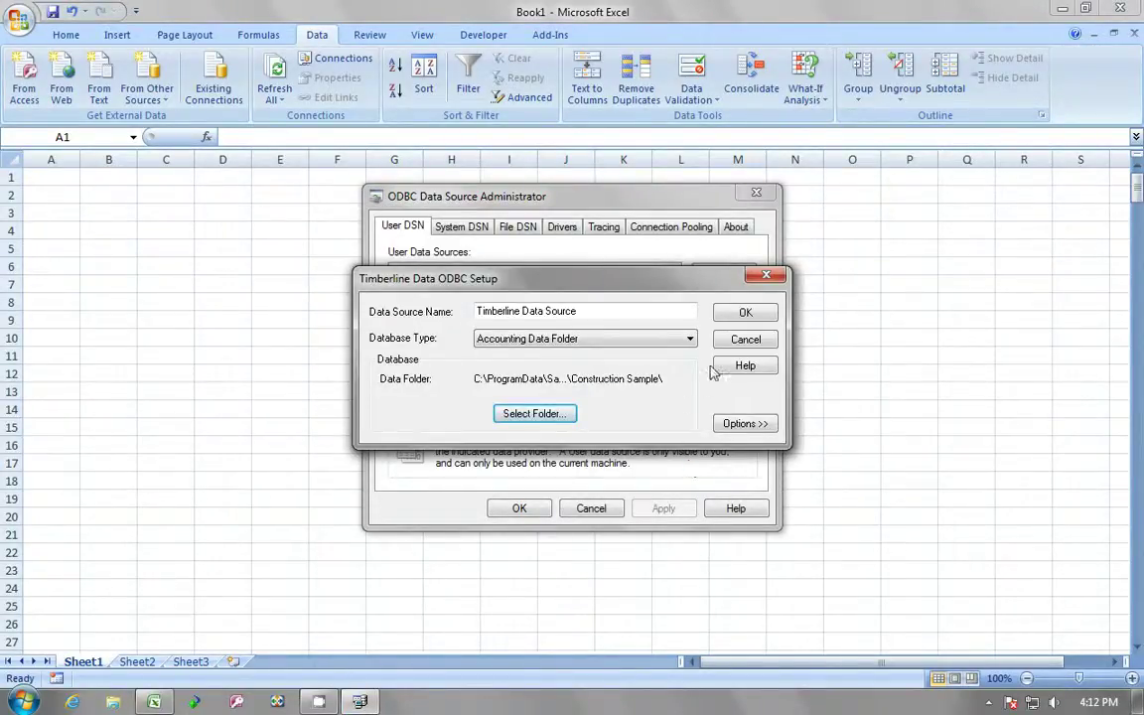
left_click(744, 314)
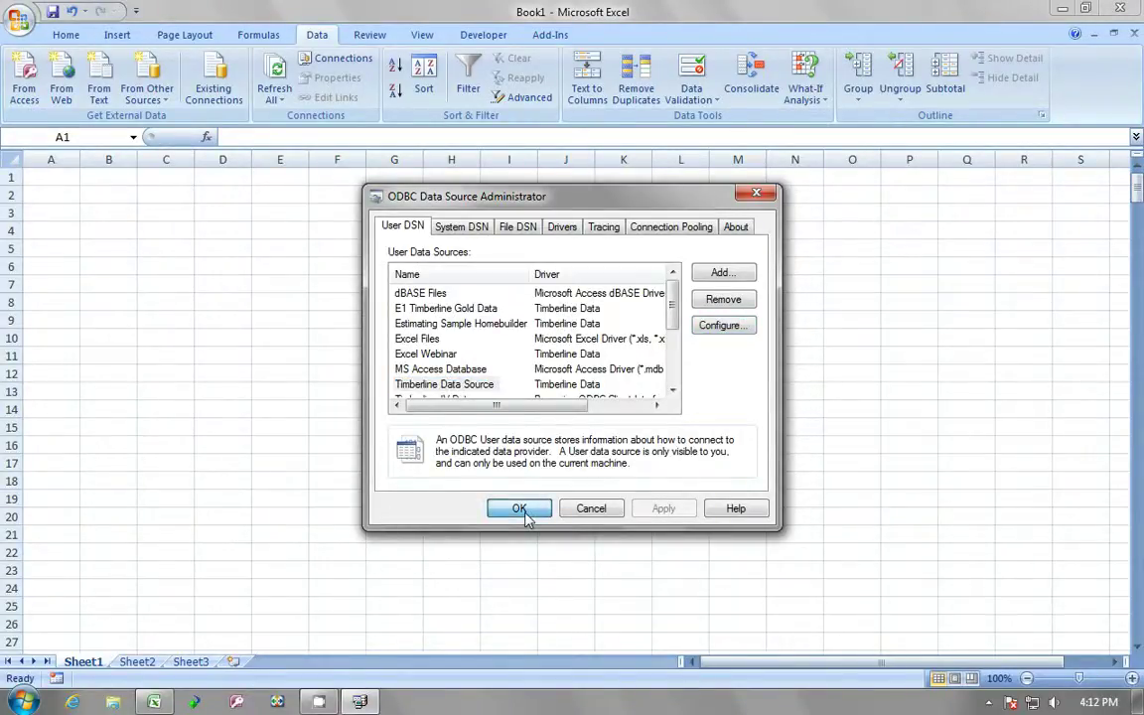
left_click(522, 509)
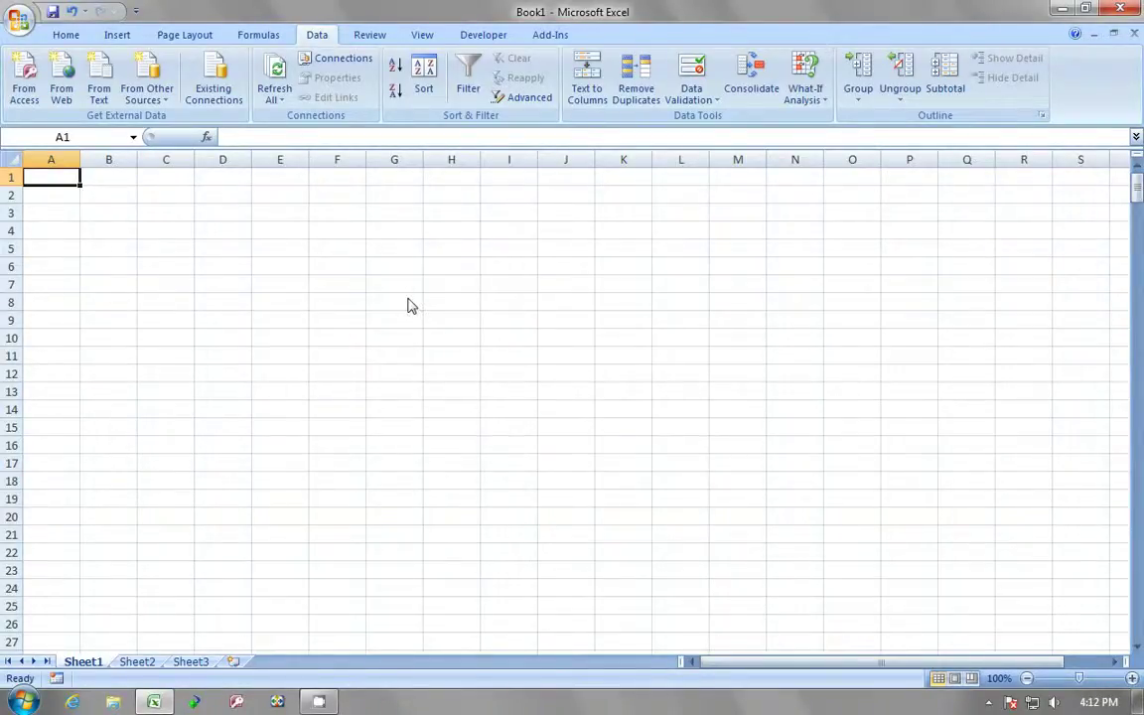
- Start a Data > From Other Sources > From Microsoft Query import
left_click(152, 96)
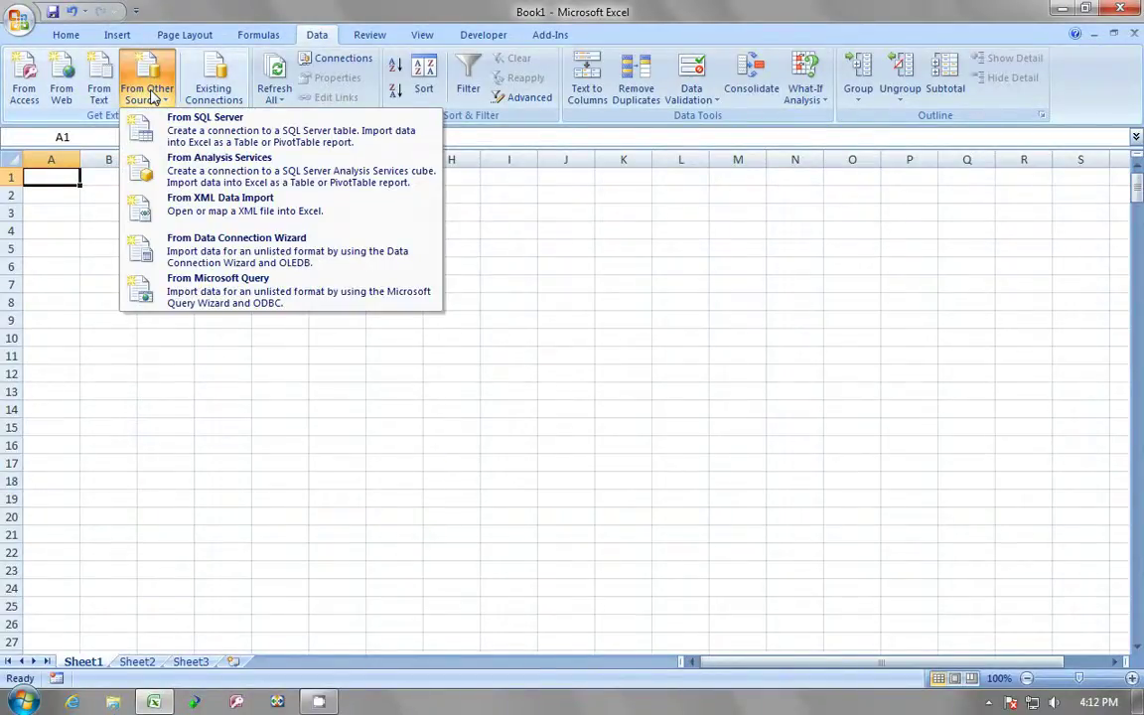
left_click(194, 291)
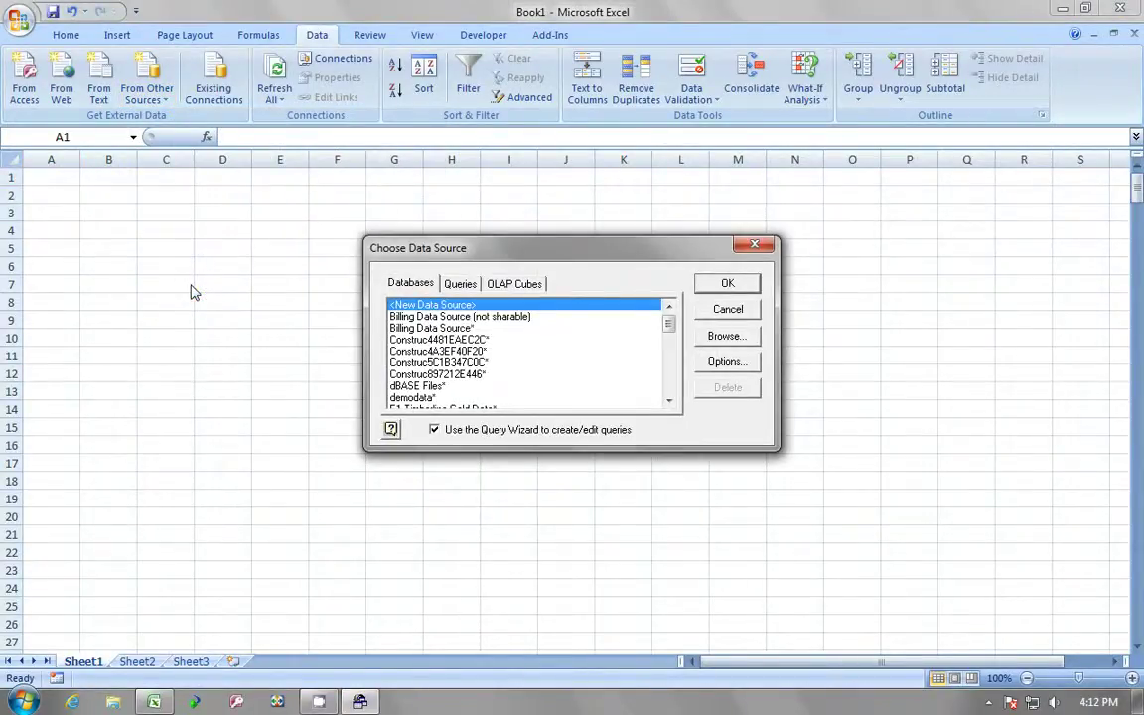
left_click_drag(670, 326, 667, 370)
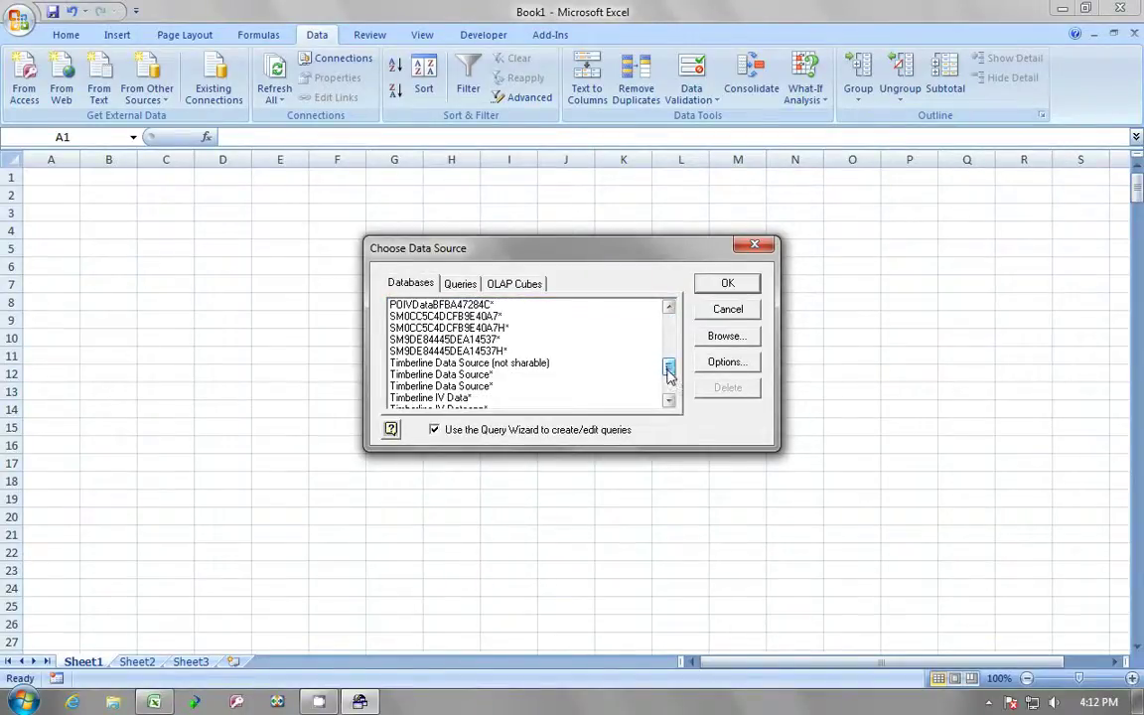
- Connect to Timberline Data Source, logging in with the user name and password
left_click(460, 376)
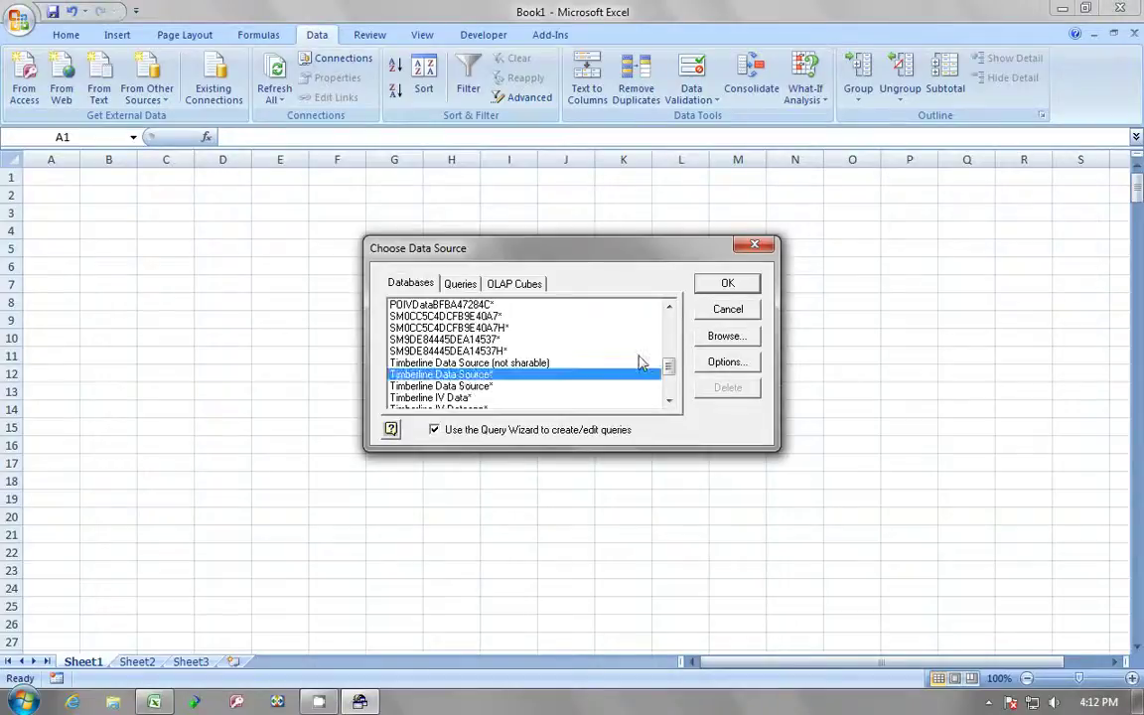
left_click(732, 286)
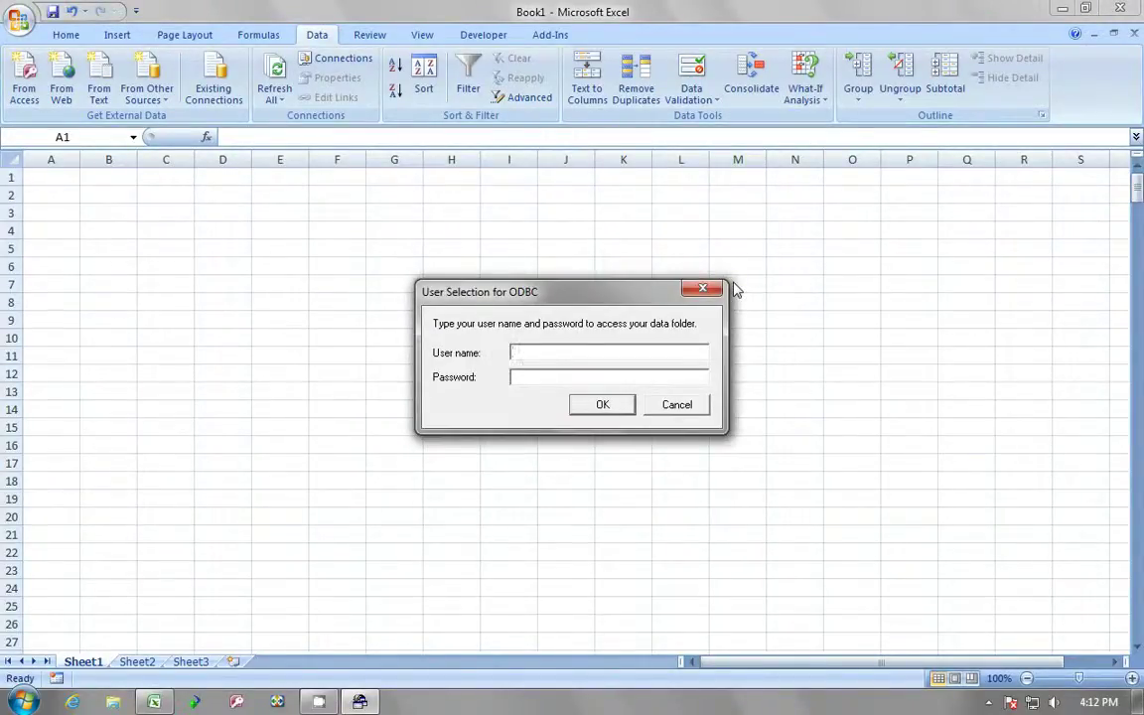
key("Tab")
left_click(602, 405)
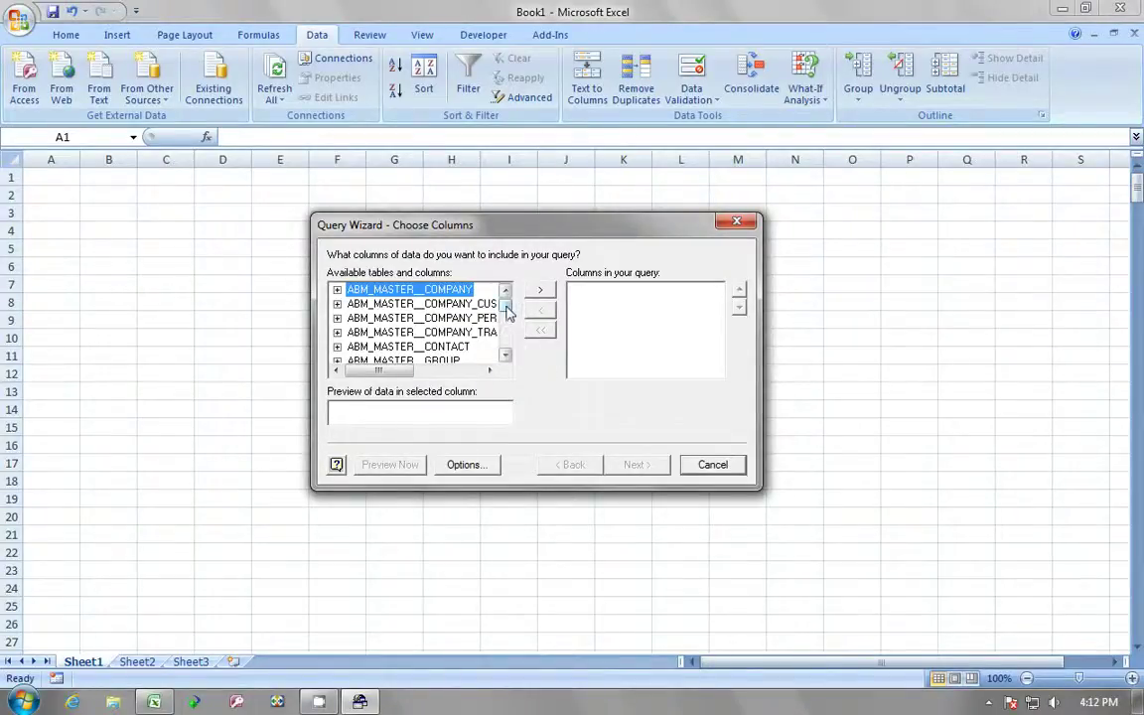
- Scroll the table list up to GLM_MASTER_ACCOUNT and expand its columns
left_click_drag(506, 305, 507, 330)
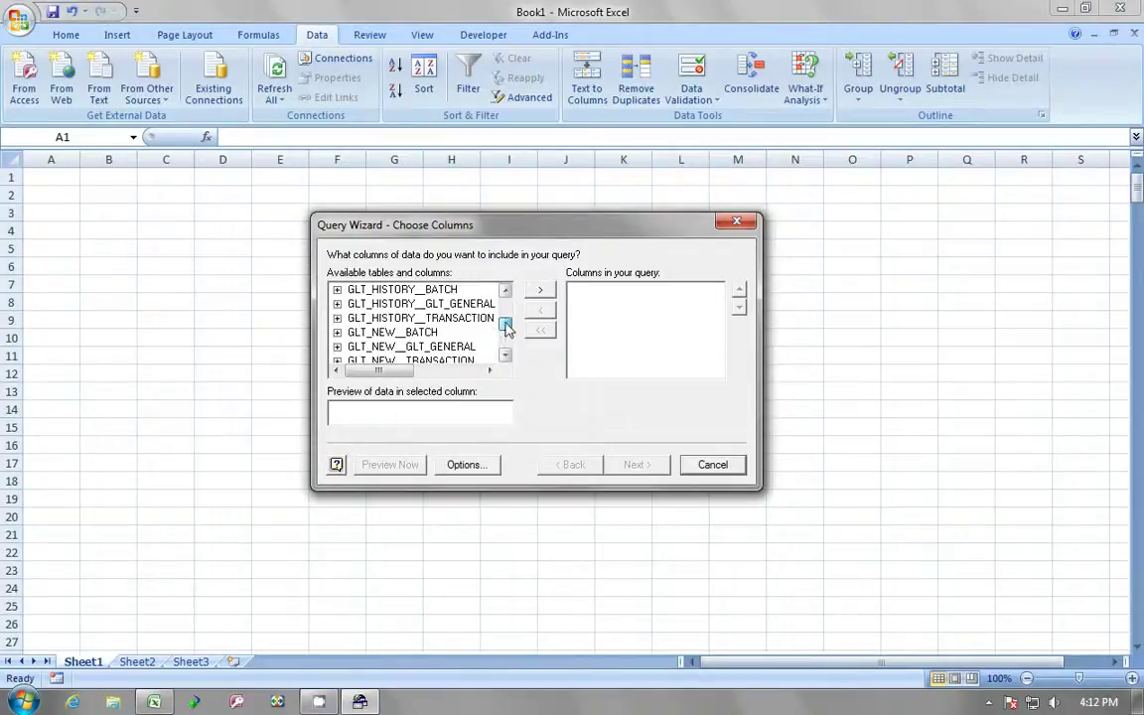
left_click(508, 293)
left_click(507, 293)
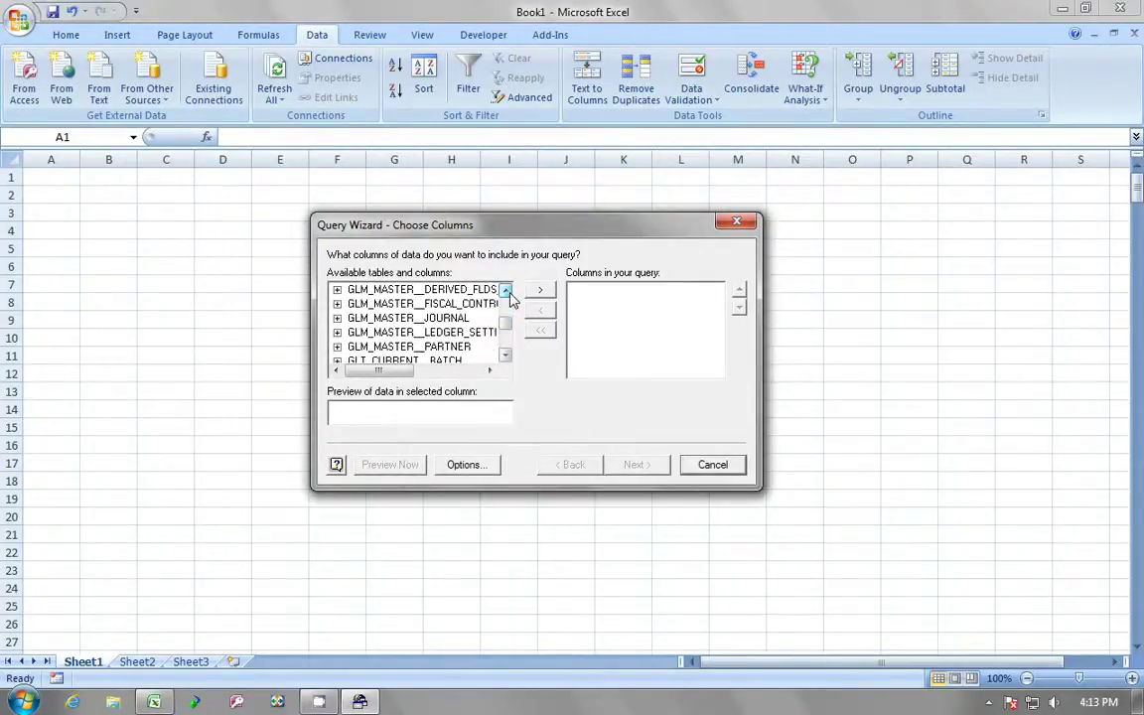
left_click(507, 293)
left_click(508, 293)
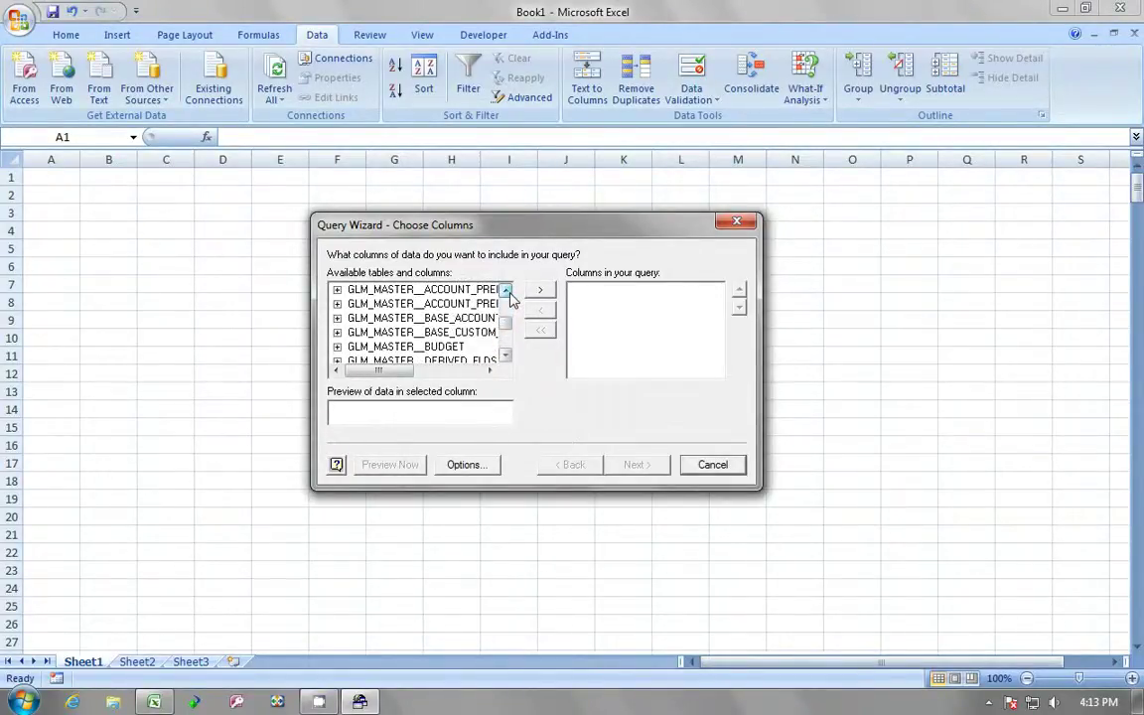
left_click(507, 292)
left_click(508, 293)
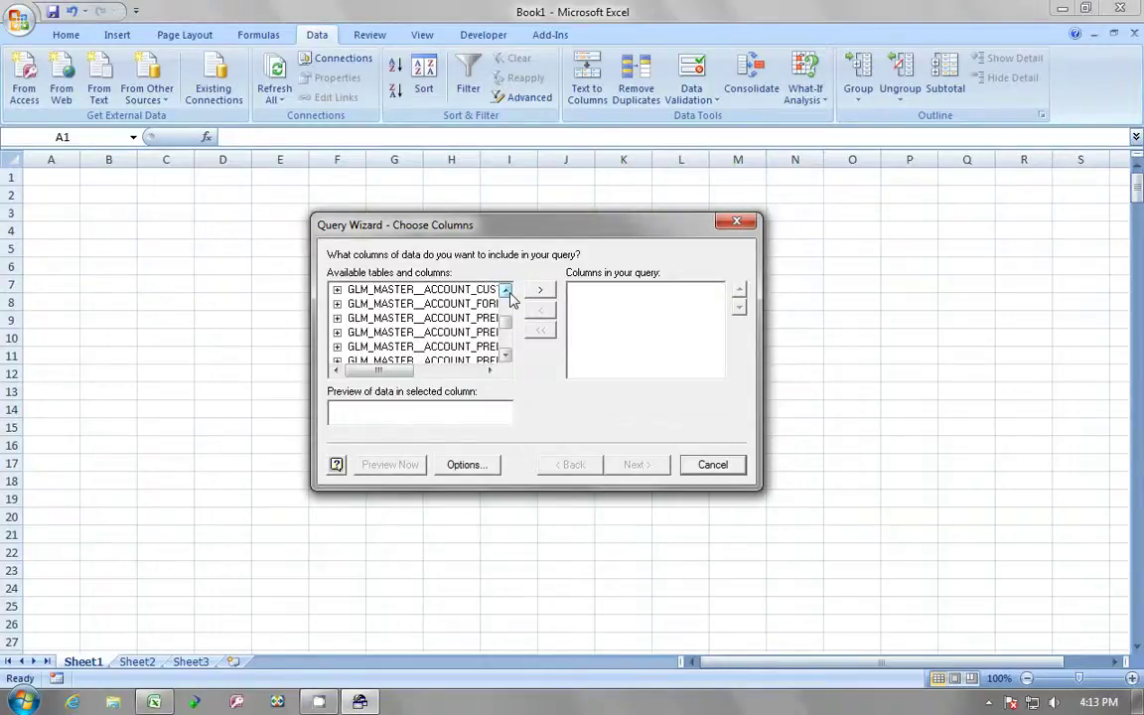
left_click(507, 293)
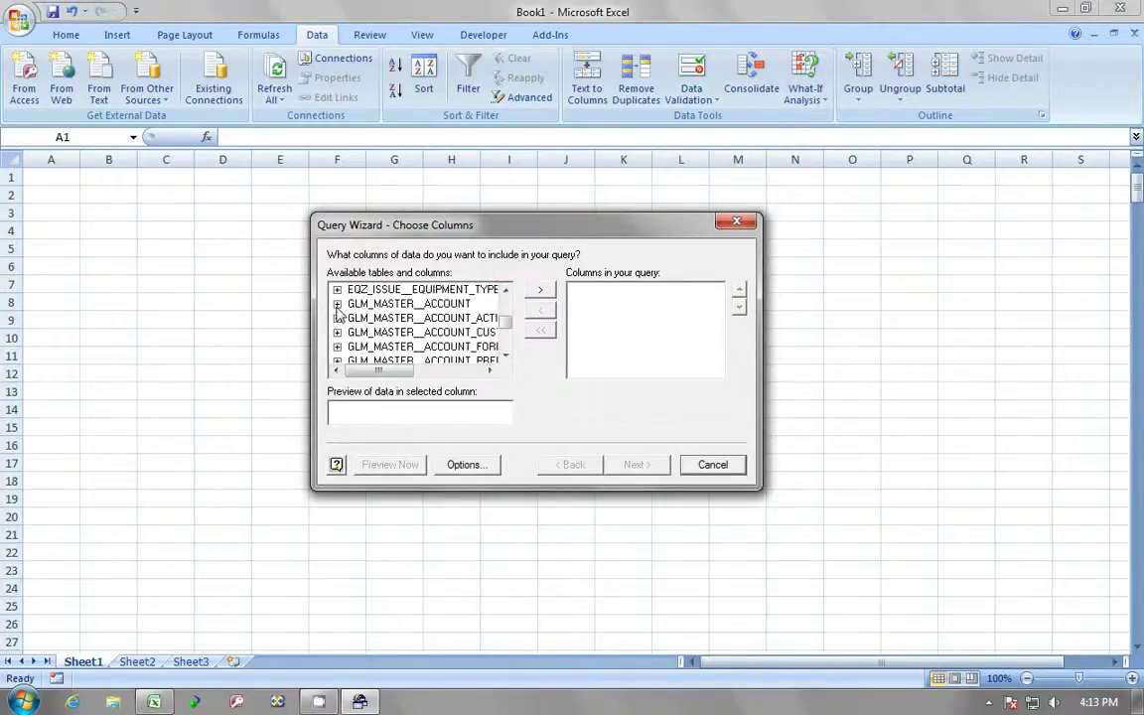
left_click(338, 305)
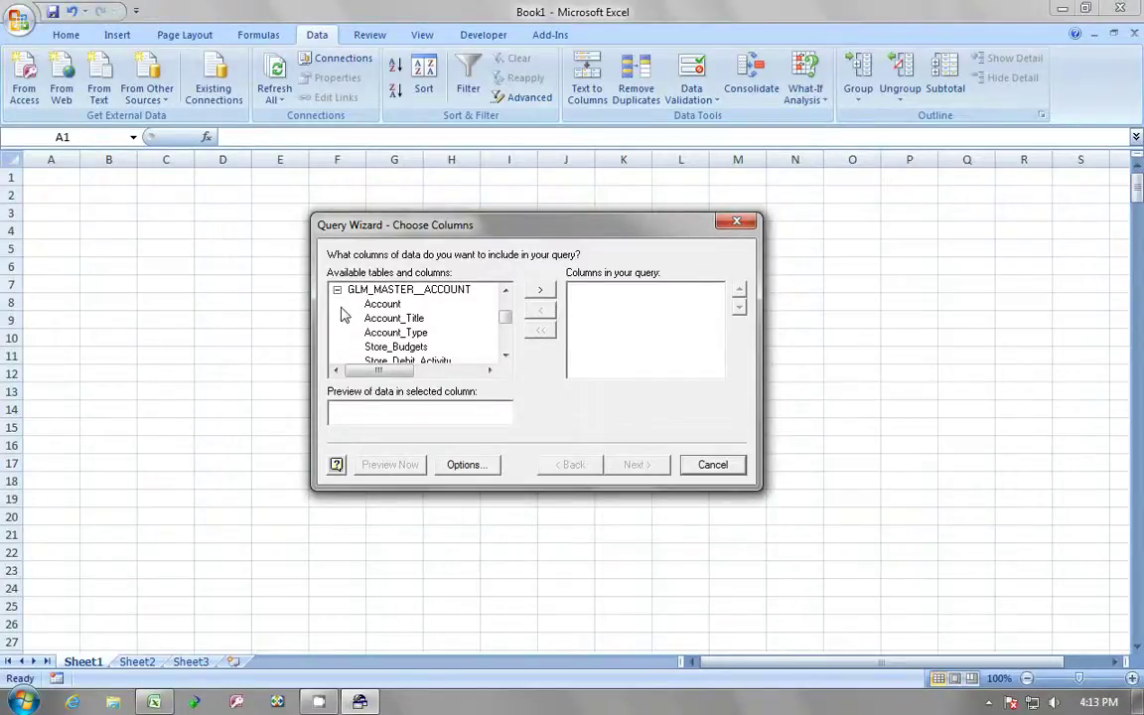
- Add Account, Account_Title and Current_Balance as query columns and continue
left_click(382, 306)
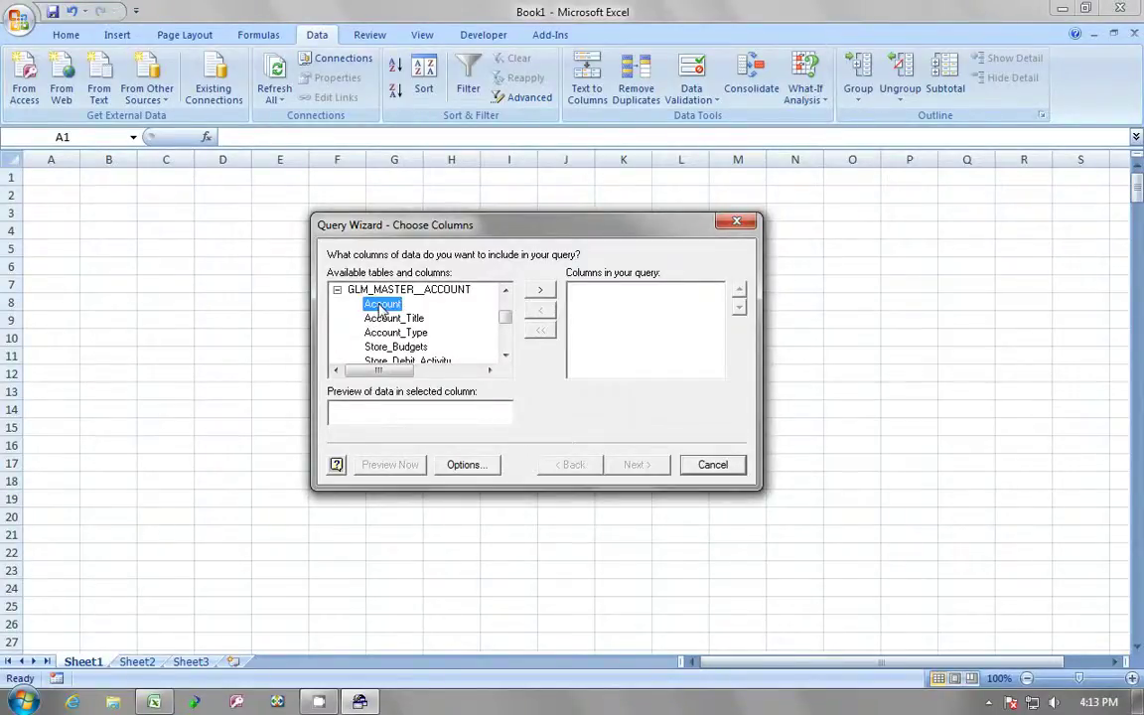
double_click(382, 306)
double_click(381, 306)
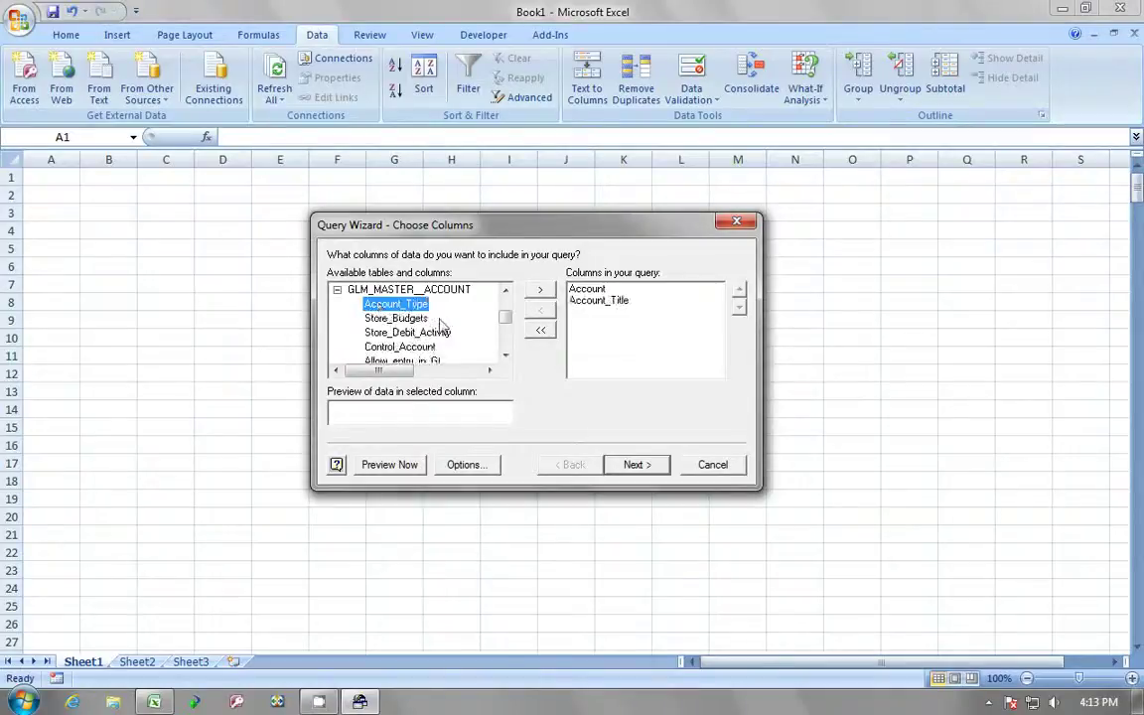
left_click(506, 355)
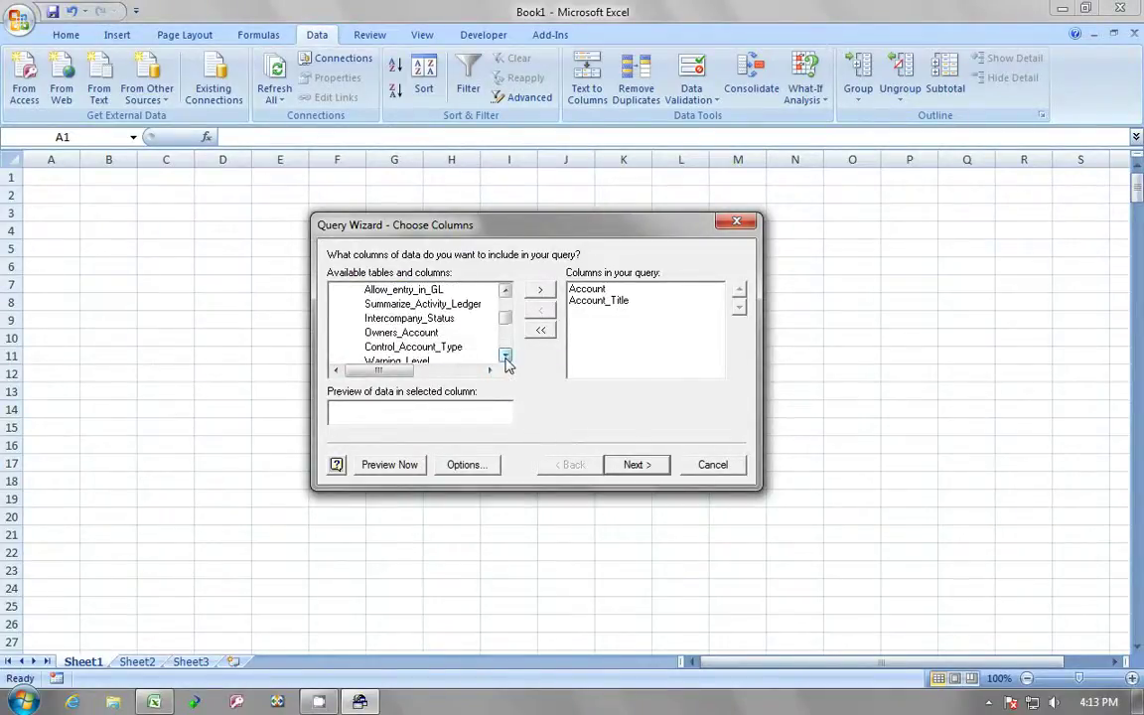
left_click(505, 355)
double_click(423, 335)
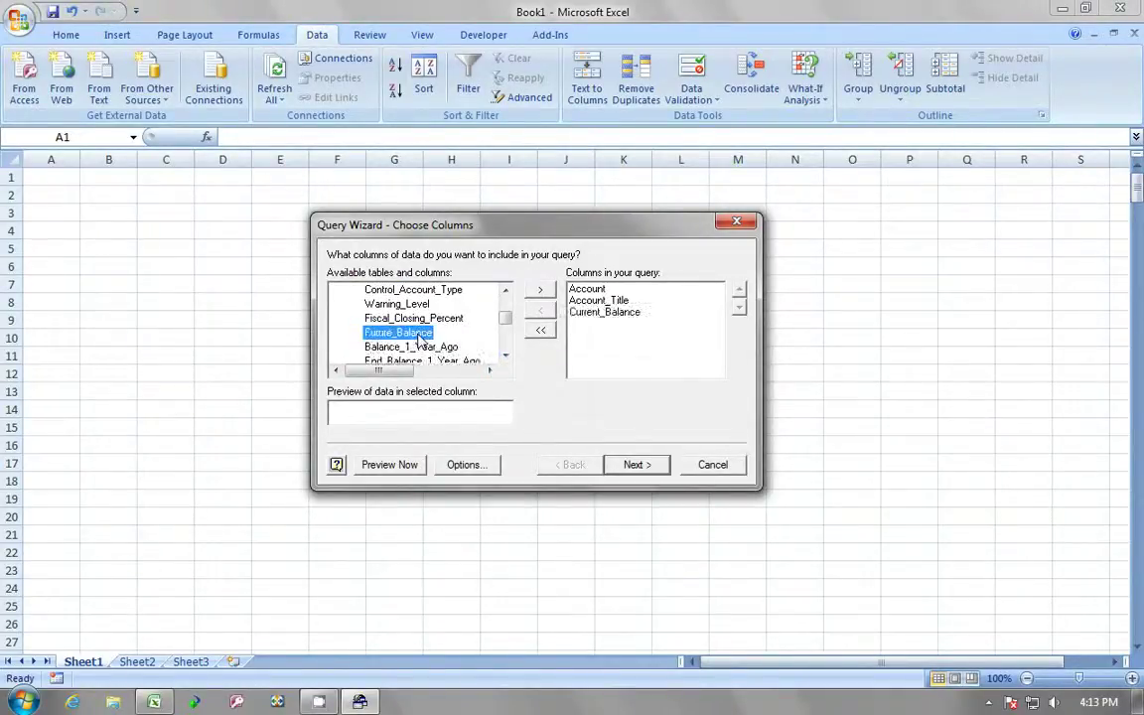
left_click(646, 469)
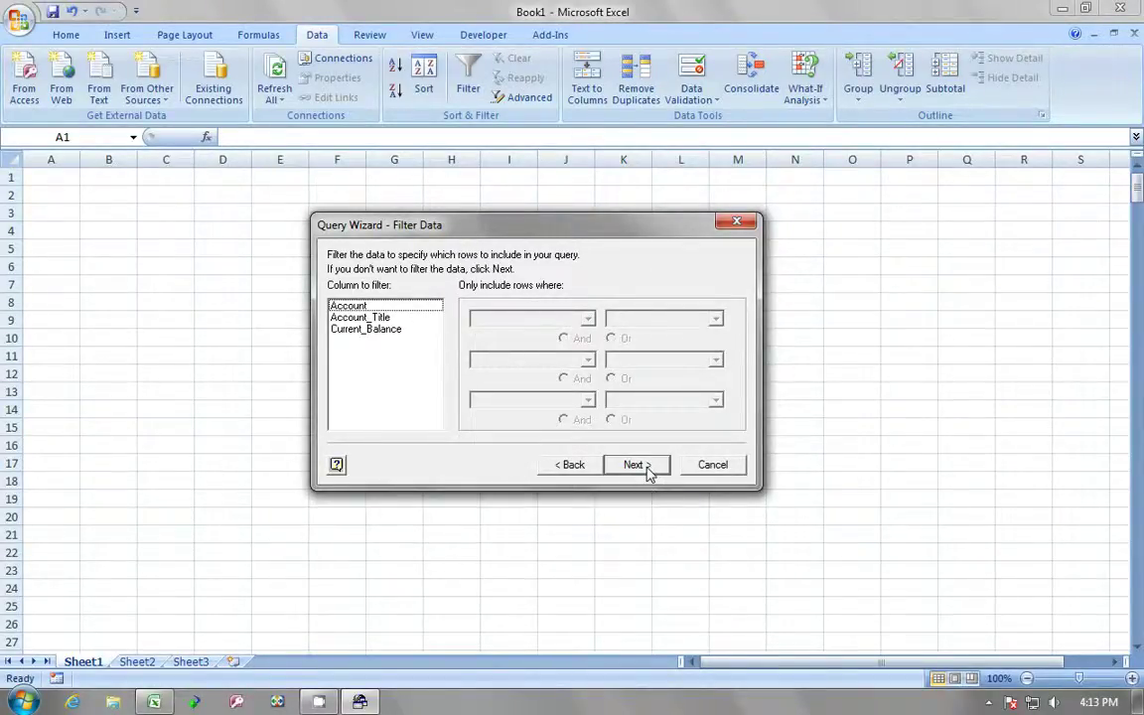
- Skip filtering and sorting, finish the wizard, and import into the existing sheet at $A$1
left_click(647, 469)
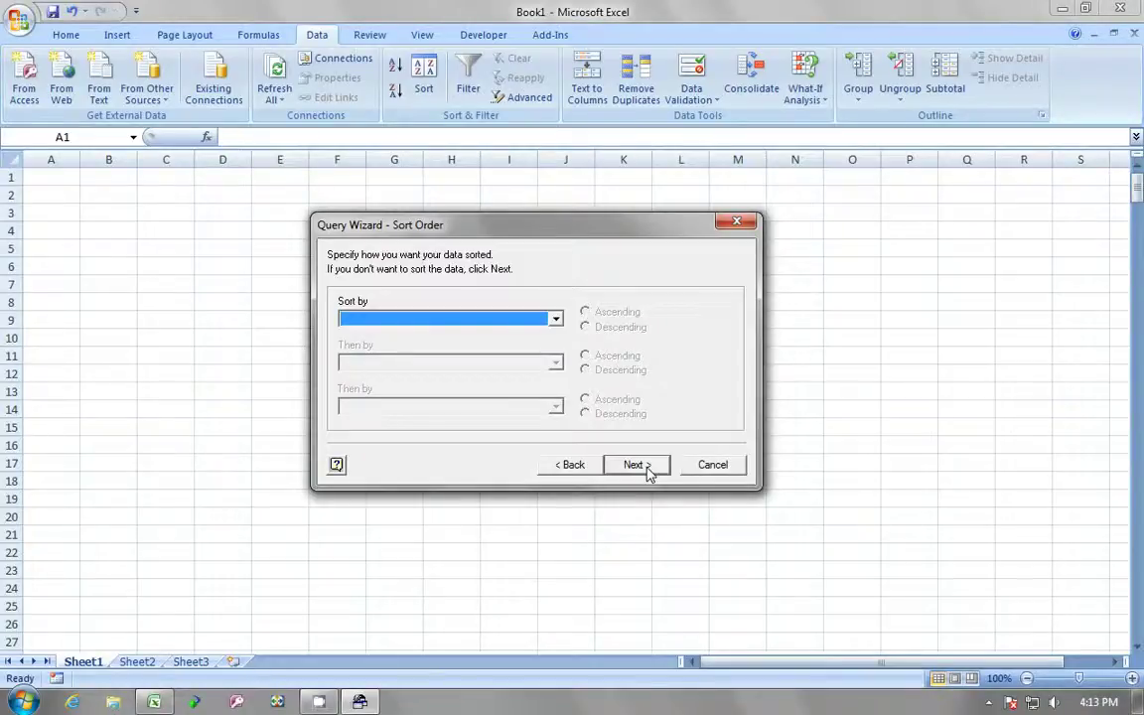
left_click(648, 469)
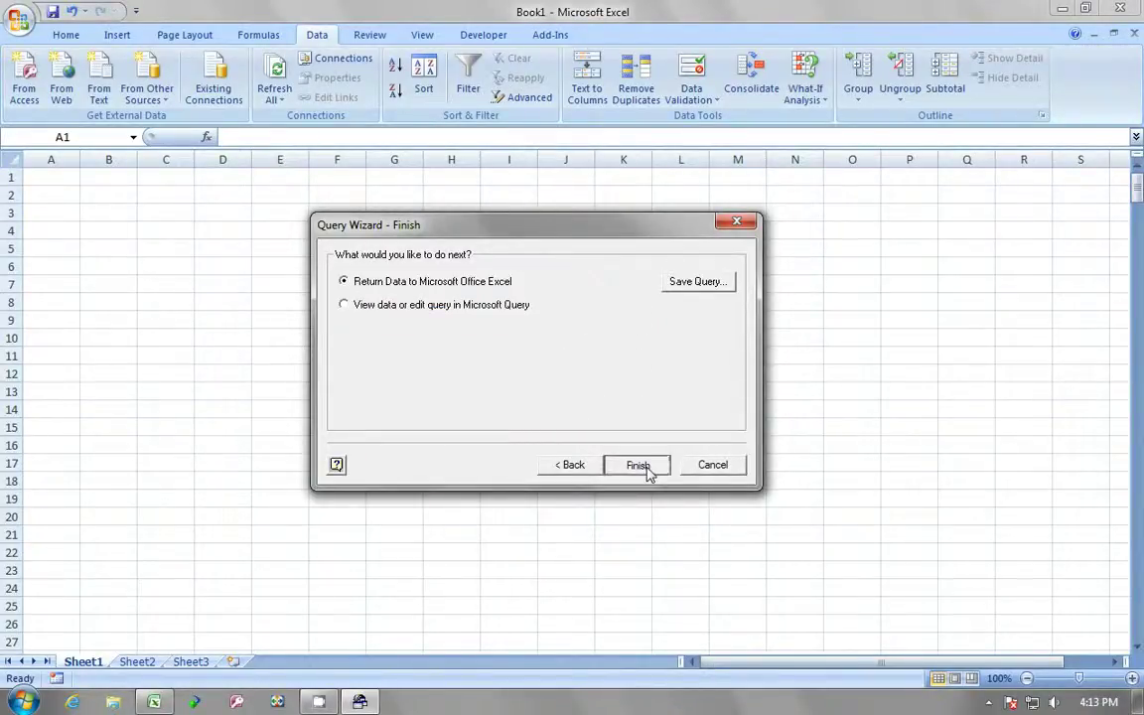
left_click(645, 467)
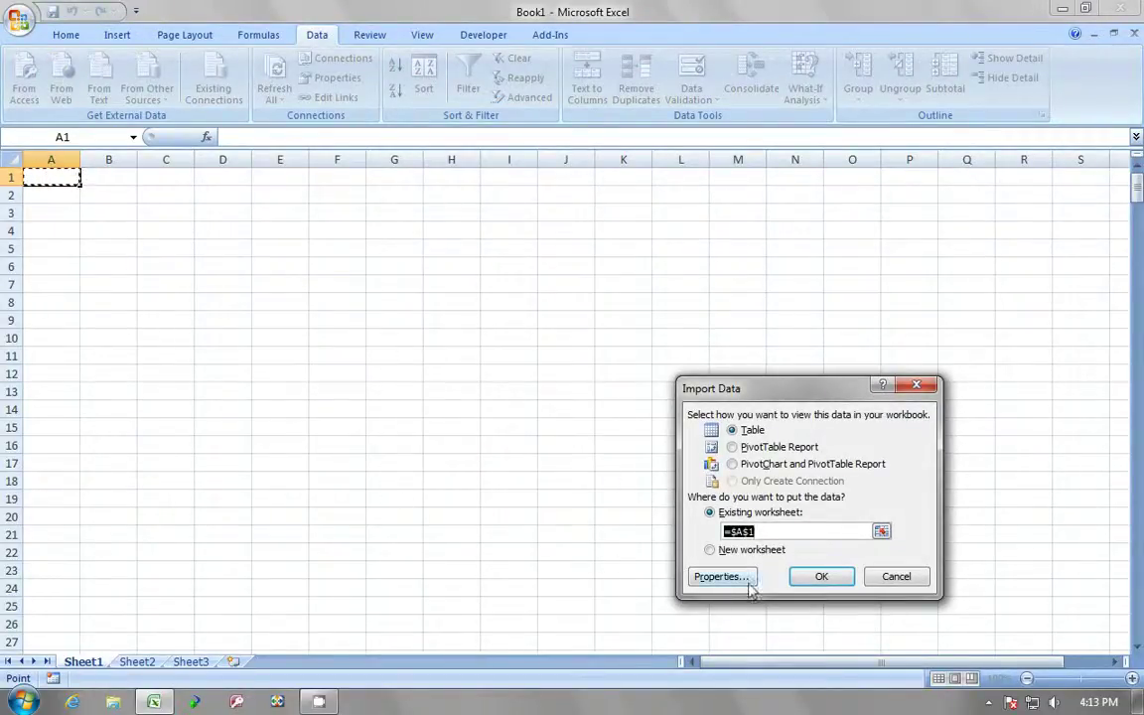
left_click(823, 581)
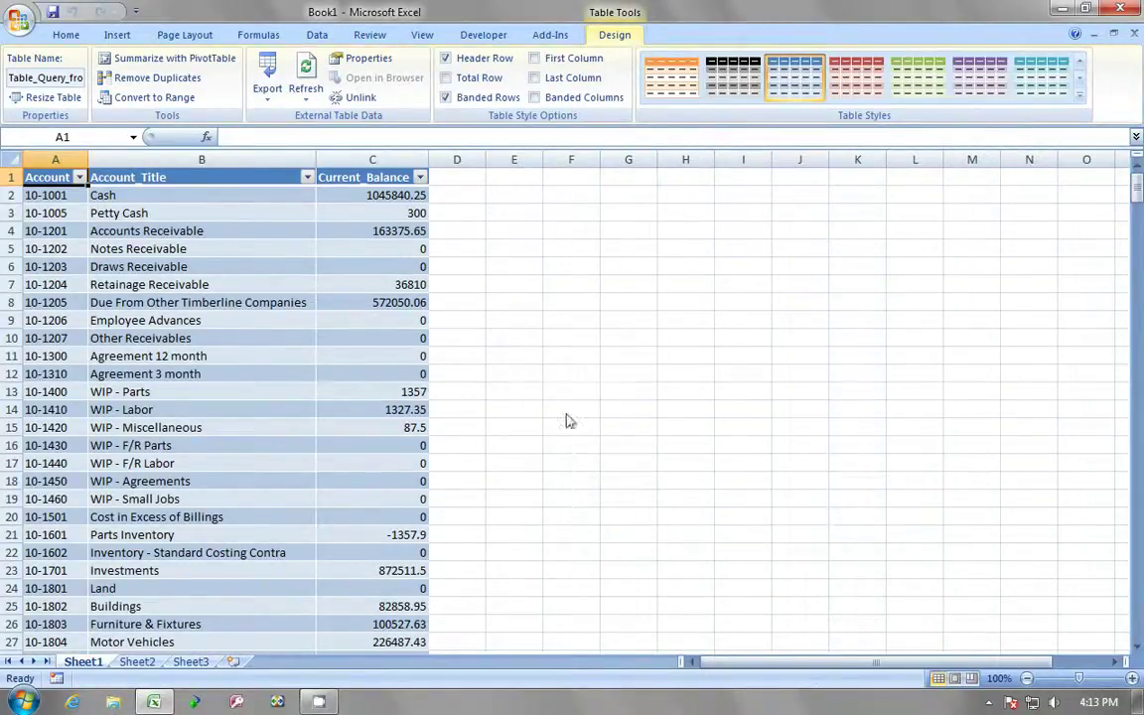
- Review the imported table and right-click cell B3 to reach the Refresh command
left_click(206, 217)
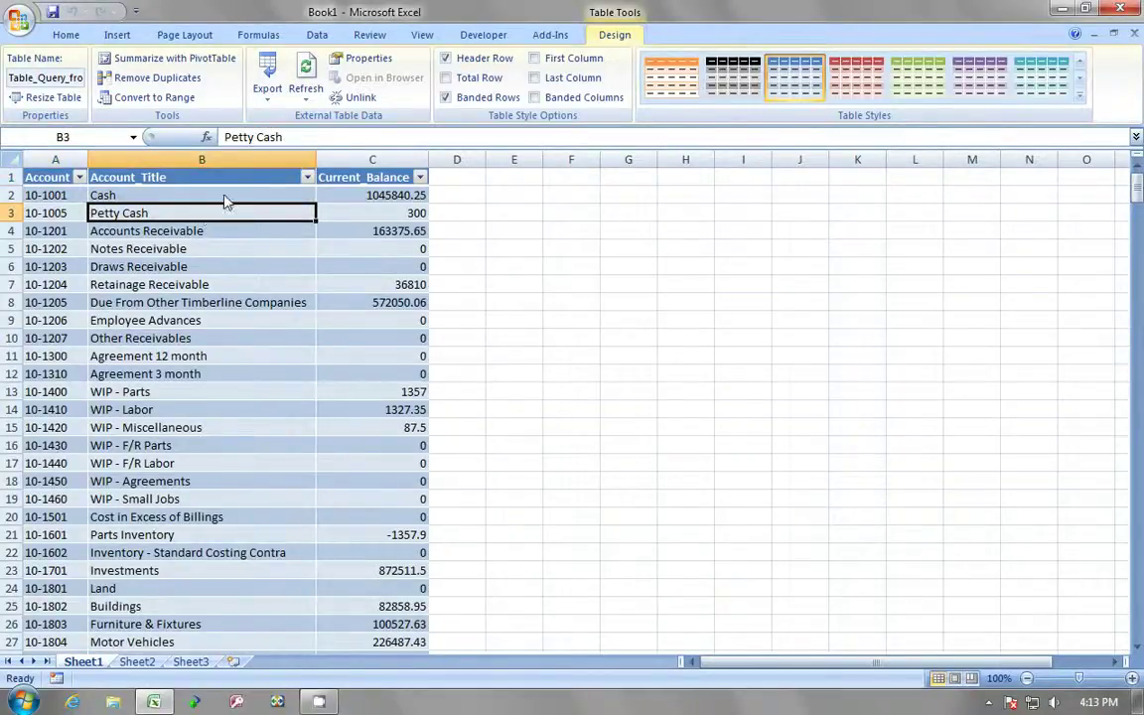
left_click(311, 75)
right_click(173, 214)
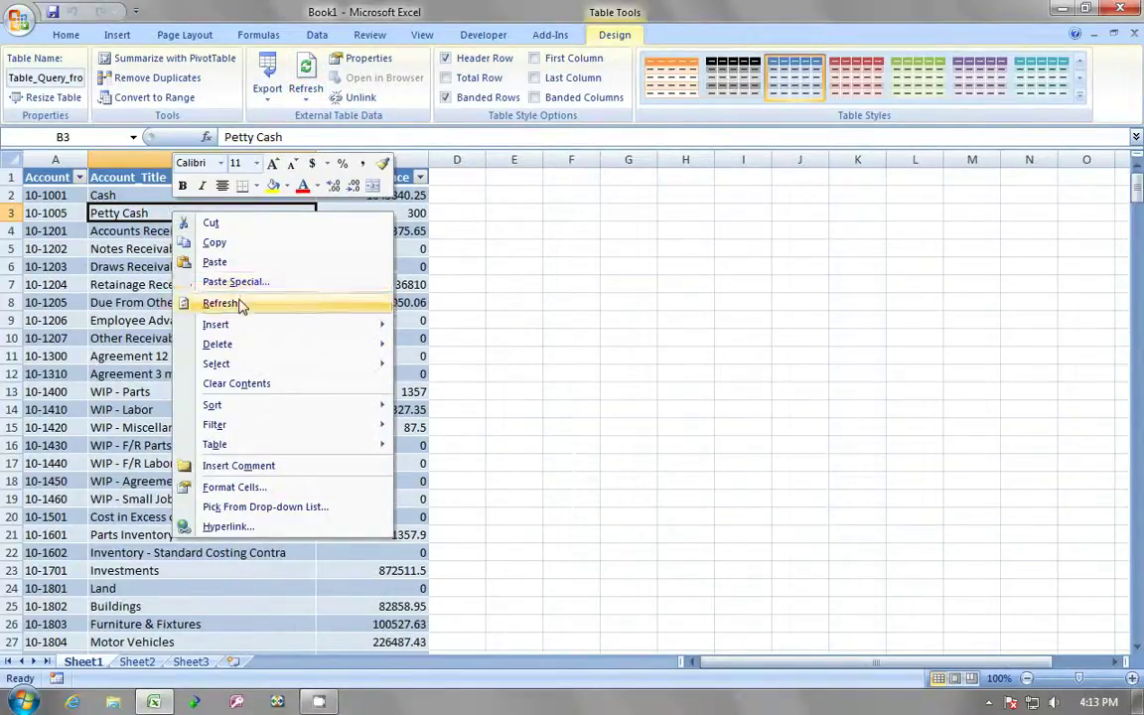